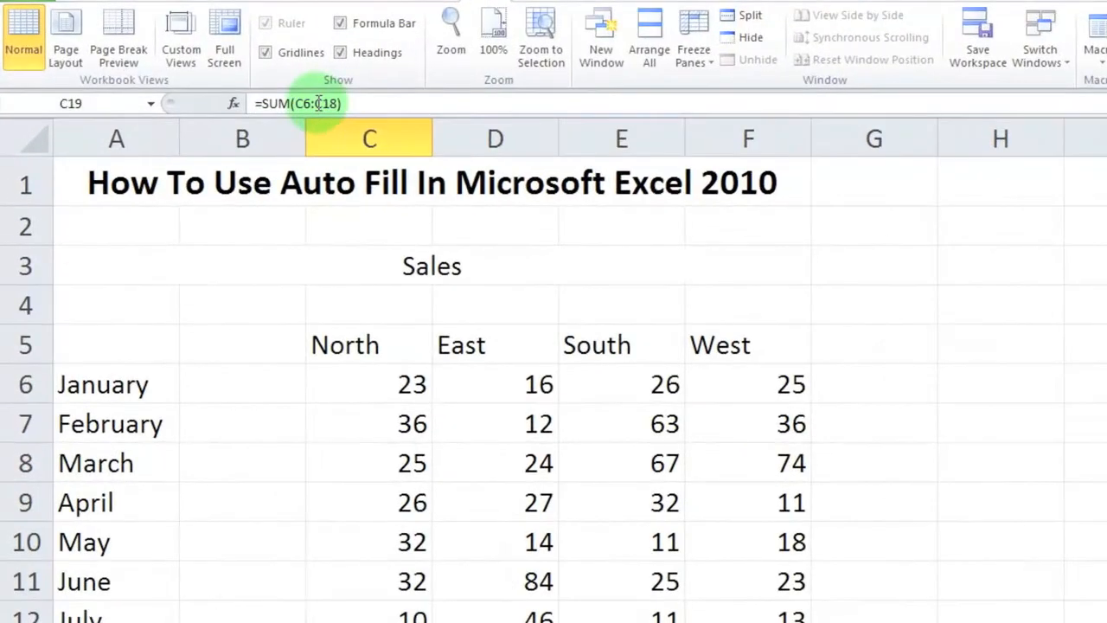
Copy the North total's SUM formula from C19 across D19:F19 with Auto Fill for the East, South and West columns
click(318, 103)
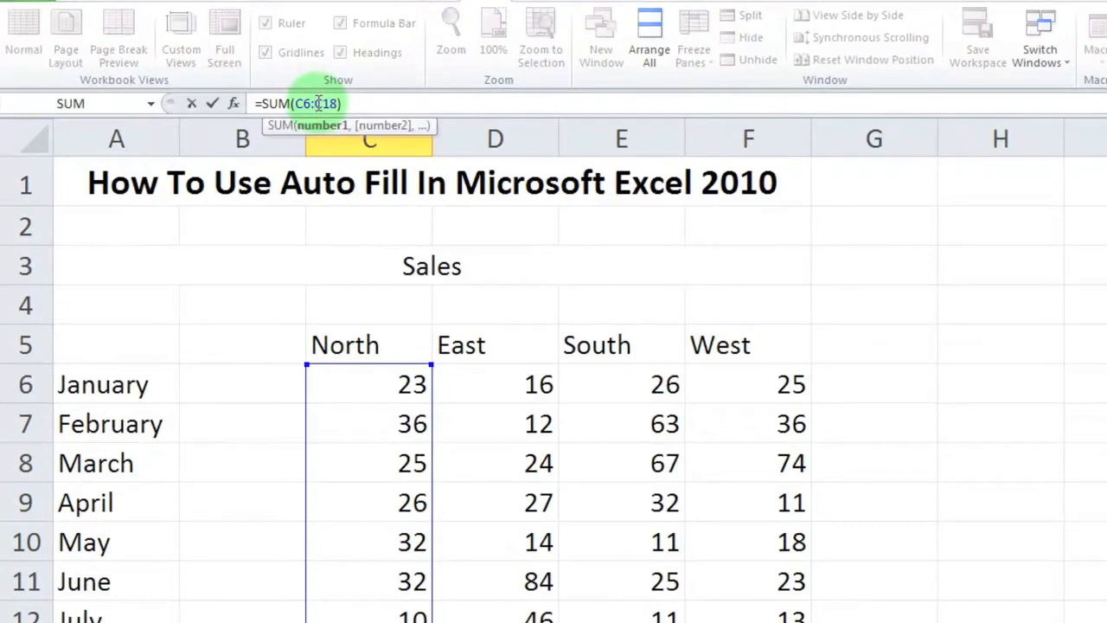
key(Return)
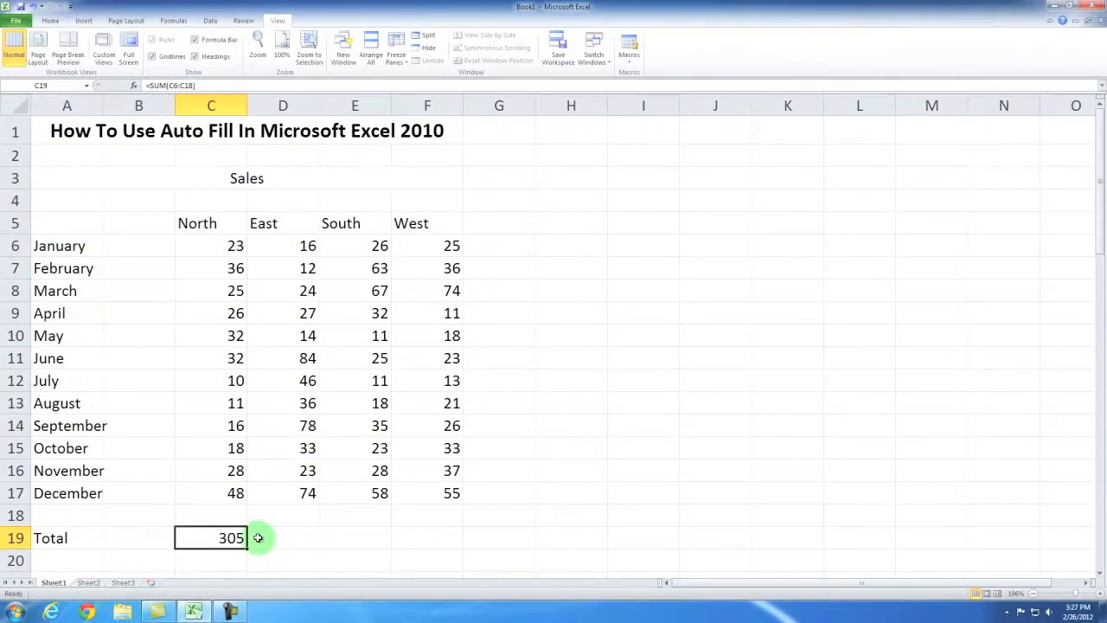
click(56, 138)
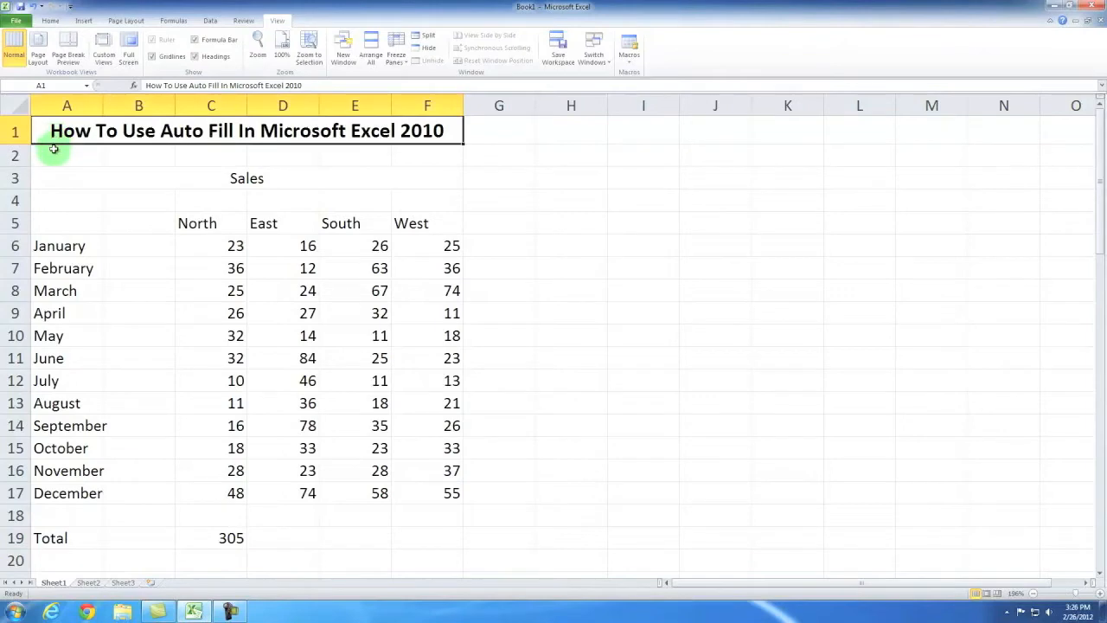
click(241, 538)
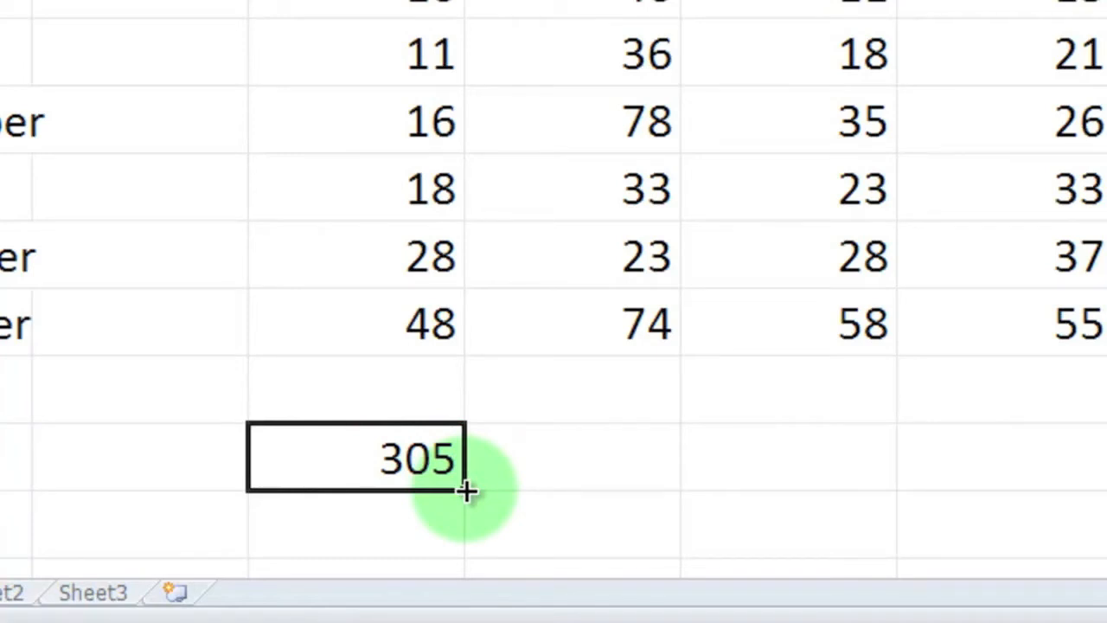
drag(465, 490, 1067, 493)
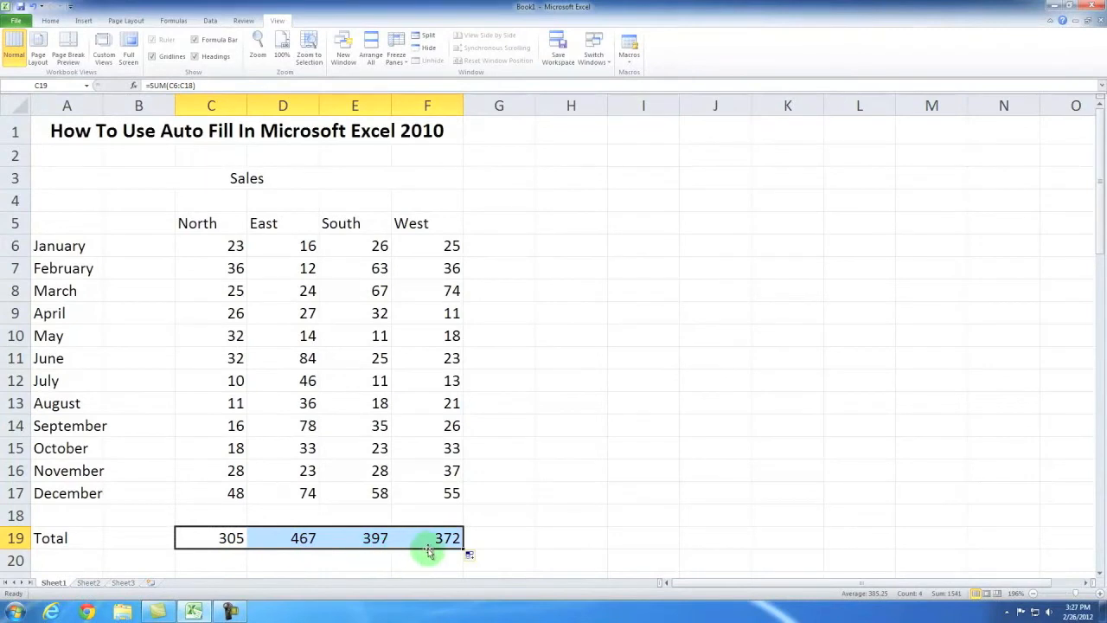
Inspect the filled total formulas in D19, E19 and F19 to check which column range each one sums
click(275, 538)
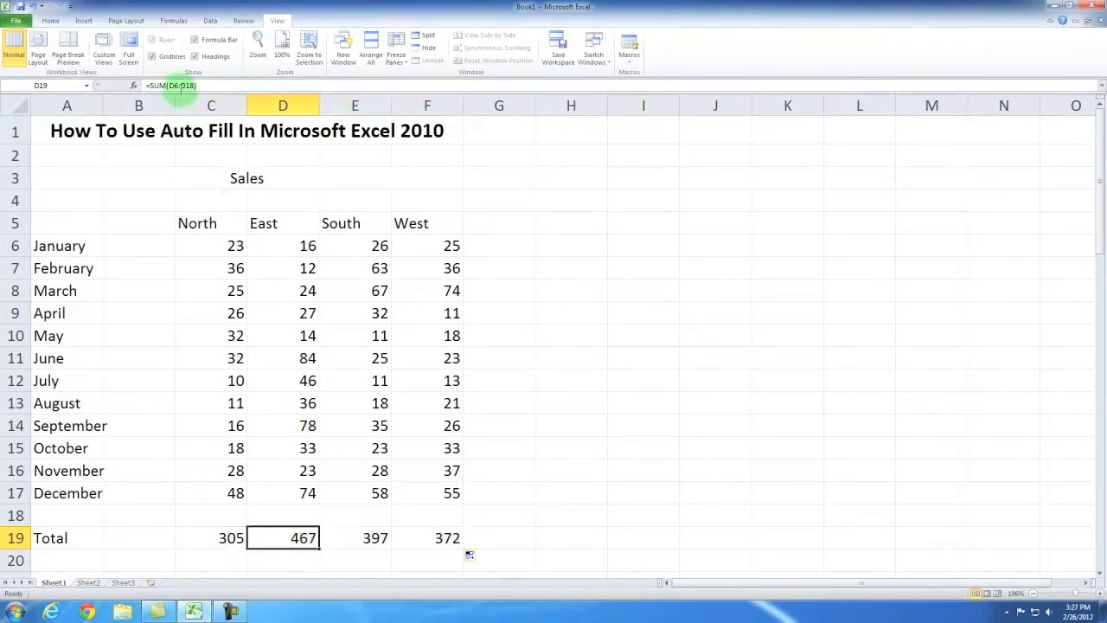
click(173, 85)
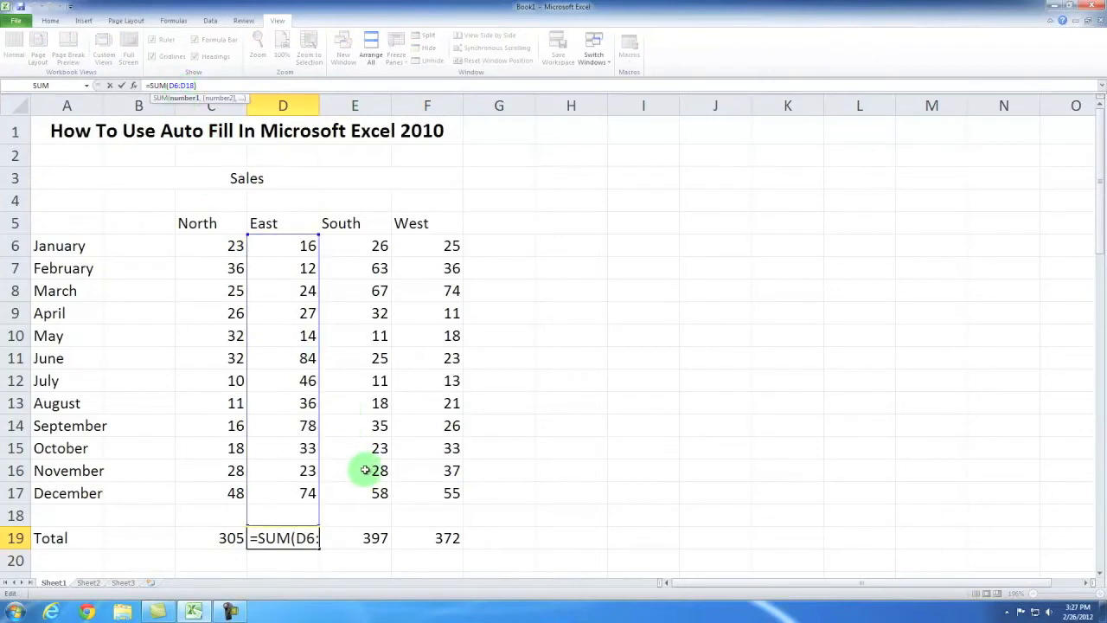
key(Escape)
click(372, 534)
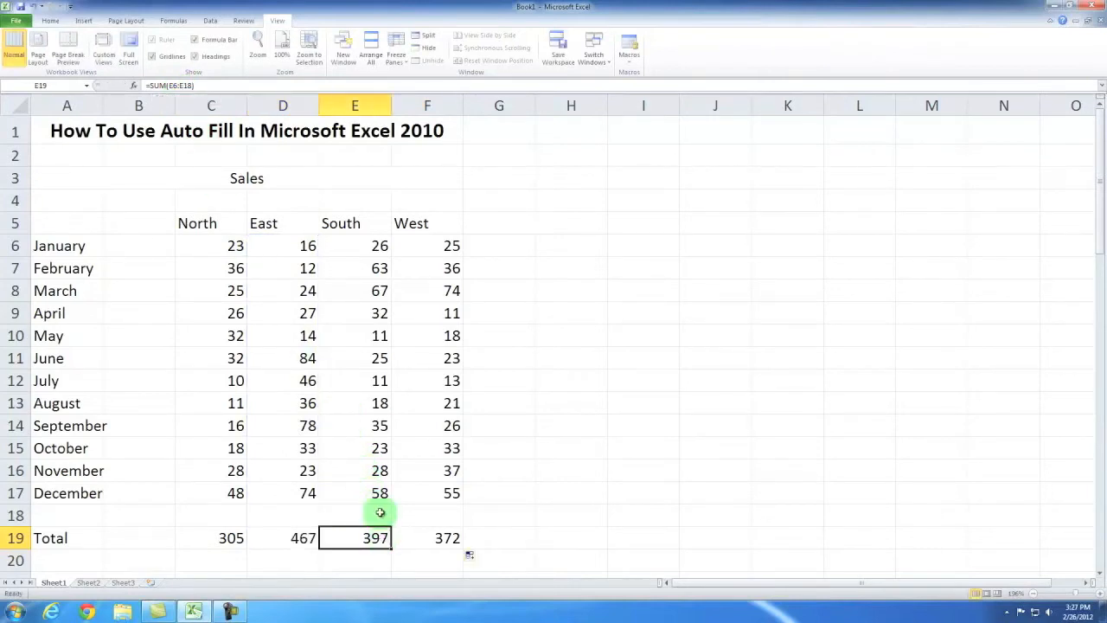
click(173, 85)
key(Escape)
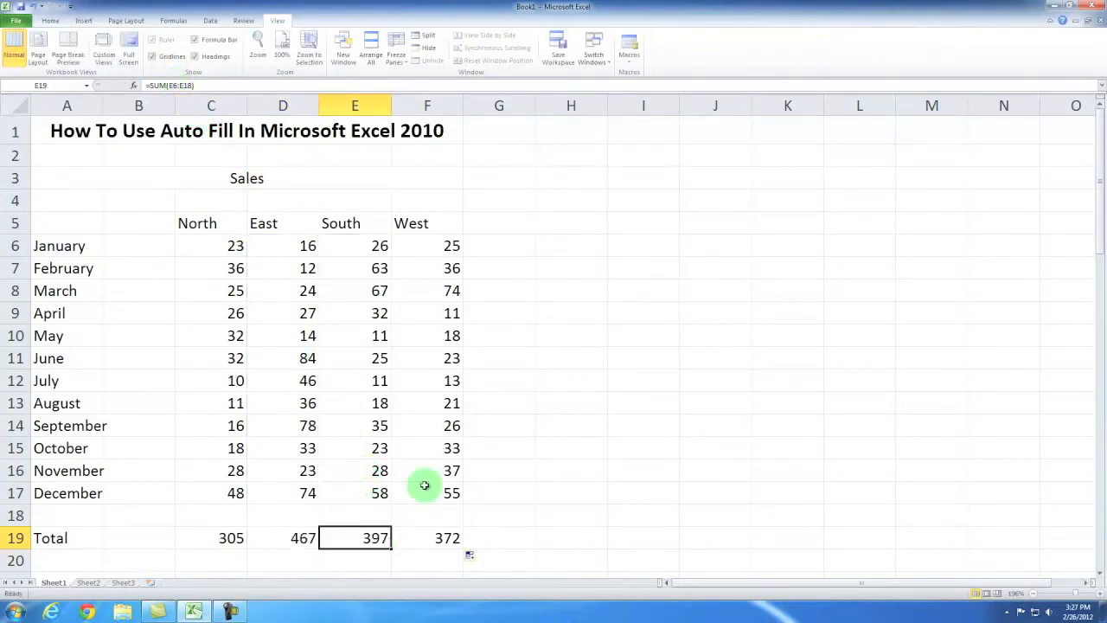
click(445, 538)
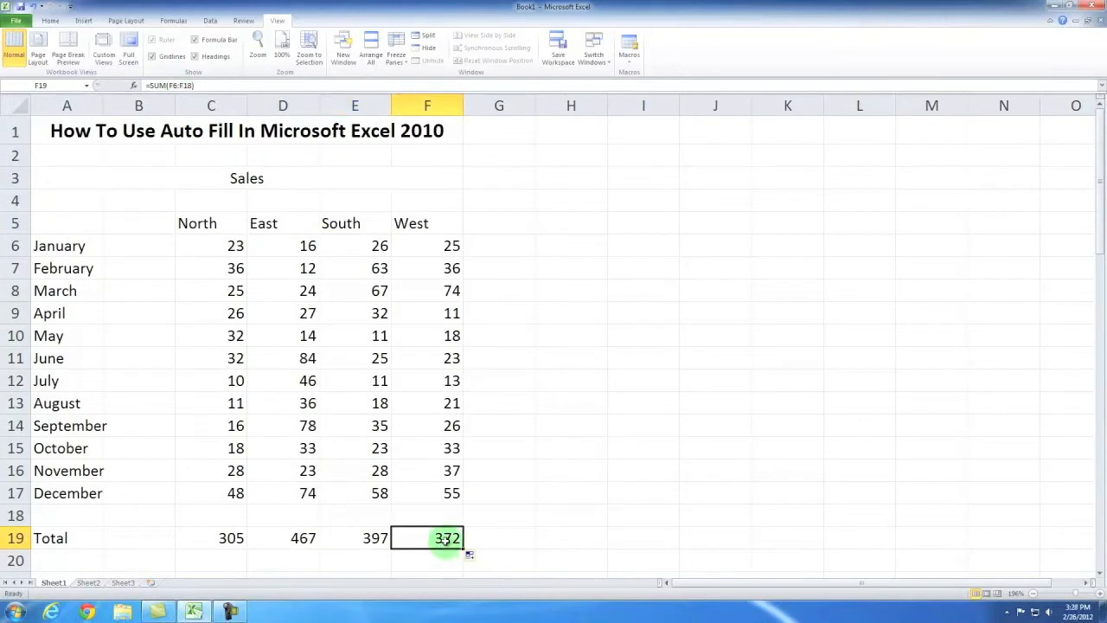
click(172, 85)
key(Escape)
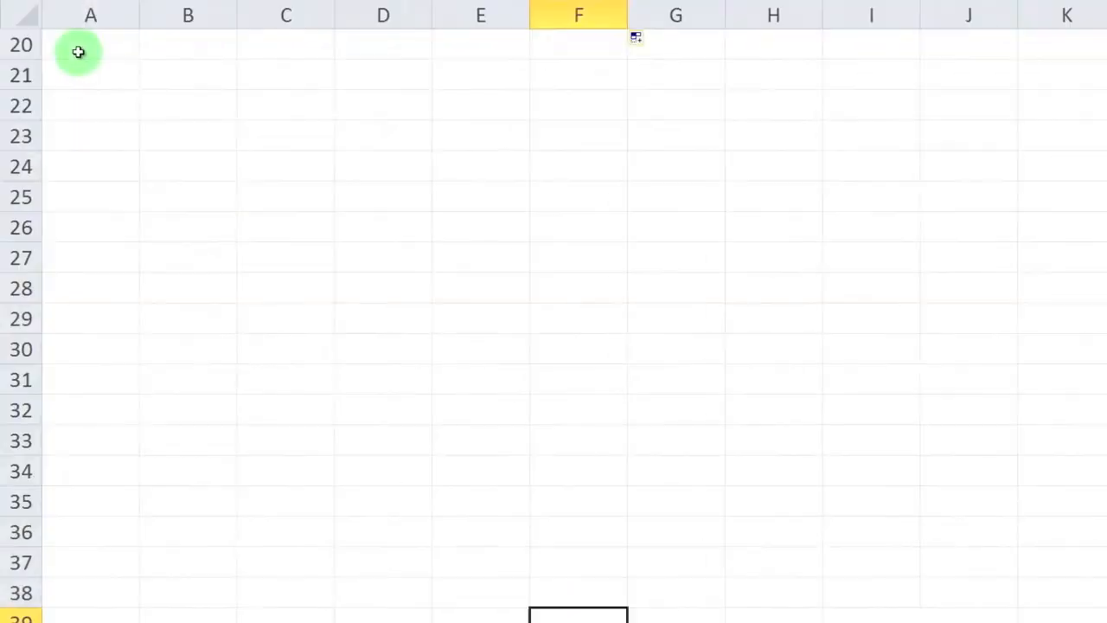
Enter Jan in A20 and auto-fill the abbreviated month series down to A35
click(58, 562)
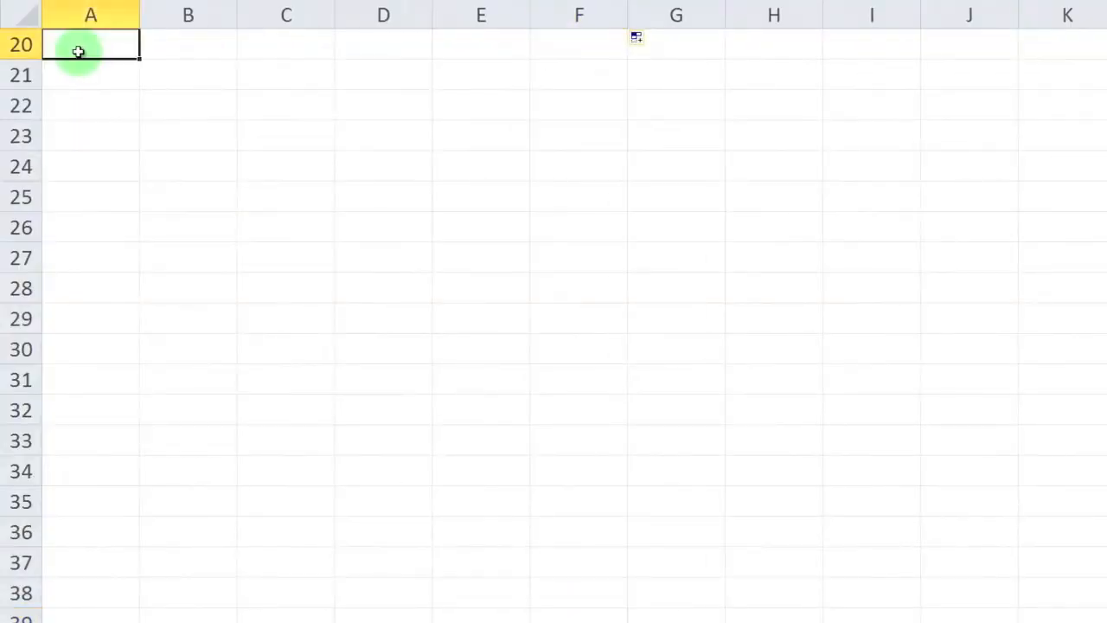
text(J)
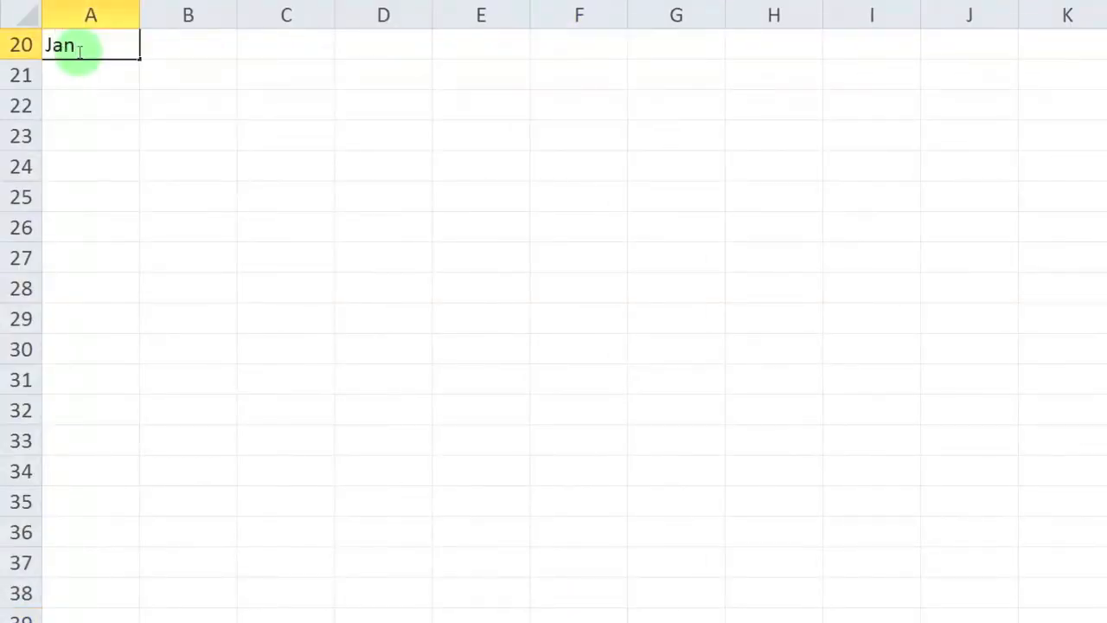
text(an)
key(Return)
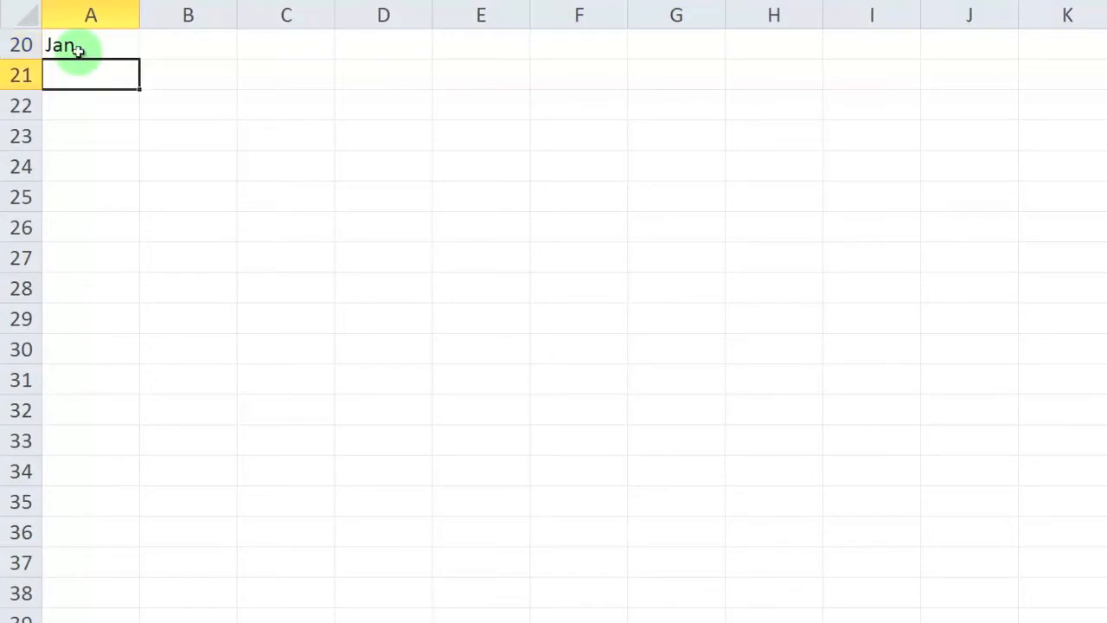
click(78, 50)
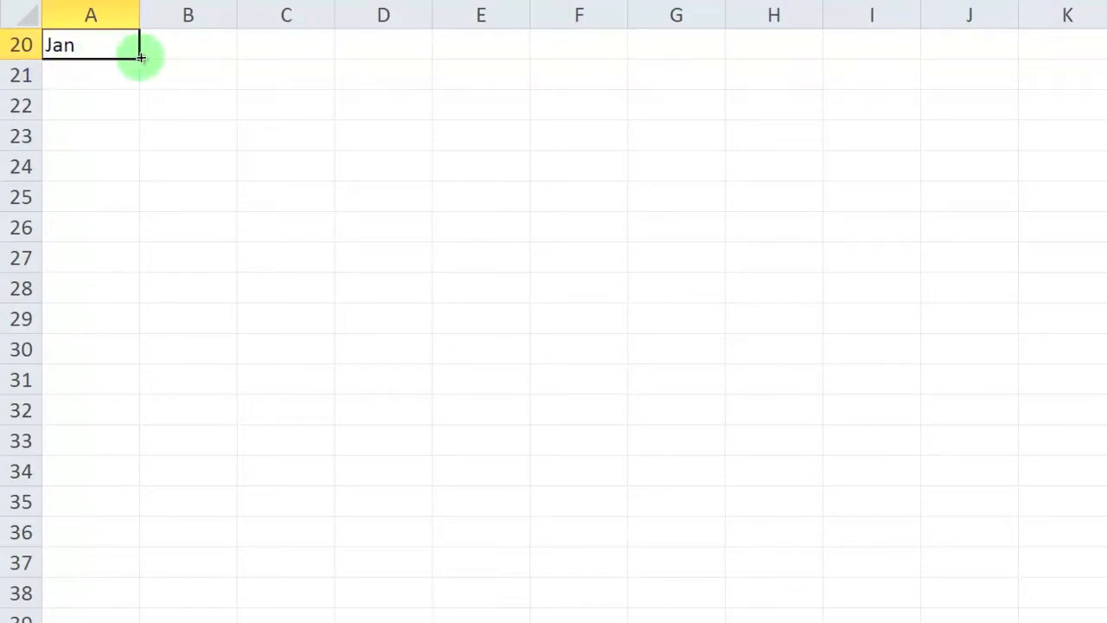
drag(140, 57, 118, 504)
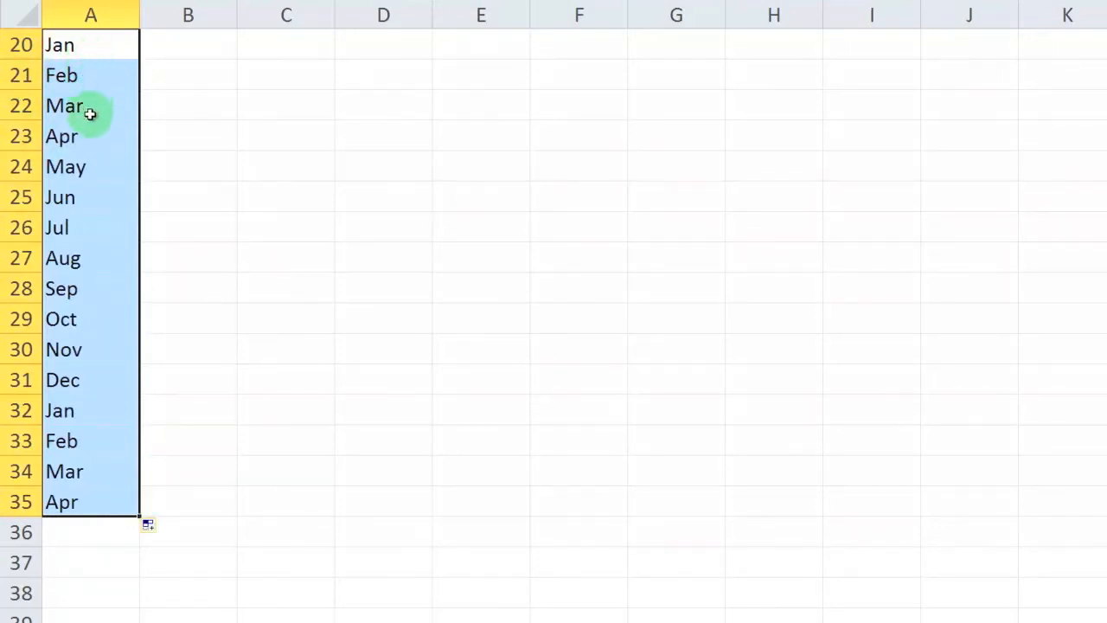
Enter August in B20 and auto-fill the full month names down to B30
click(204, 51)
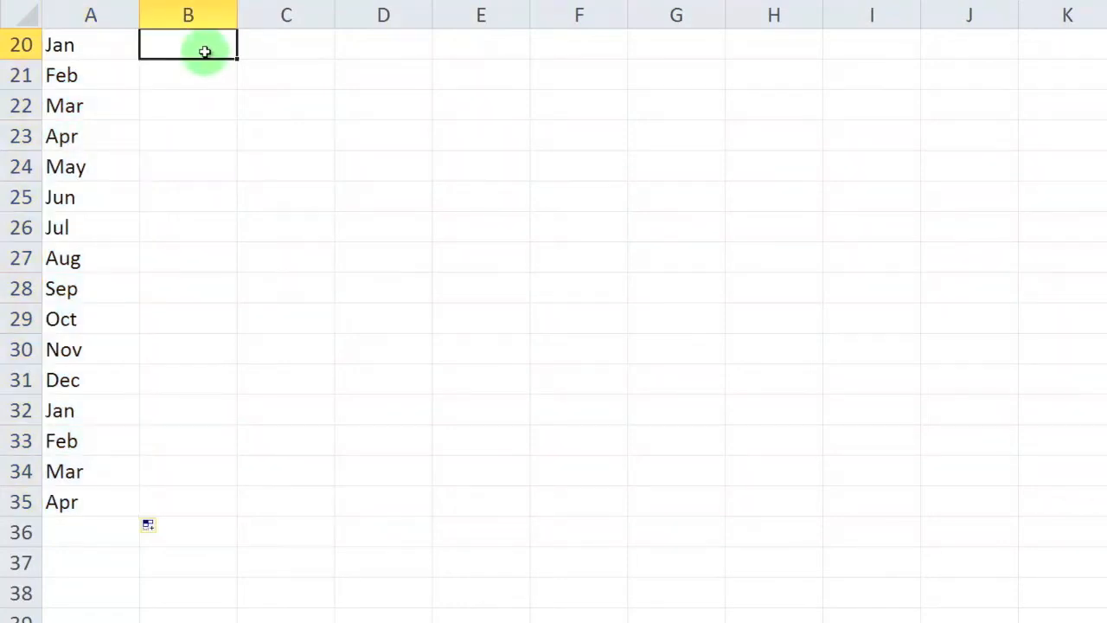
text(August)
key(Return)
click(205, 51)
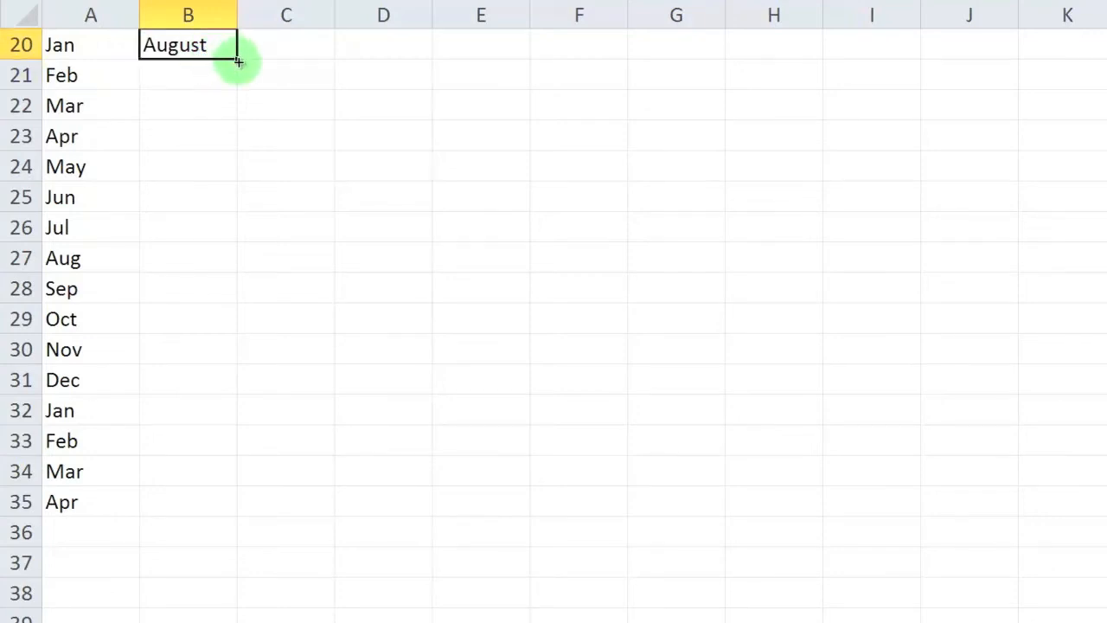
drag(235, 57, 230, 361)
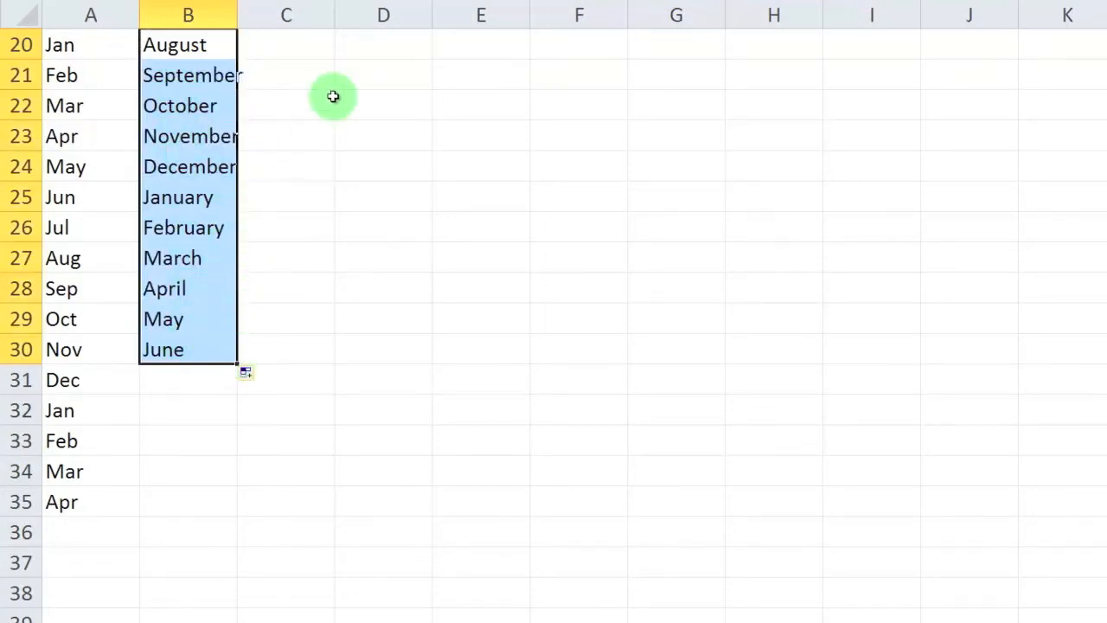
Enter Monday in D20 and auto-fill the weekday series down to D32
click(355, 55)
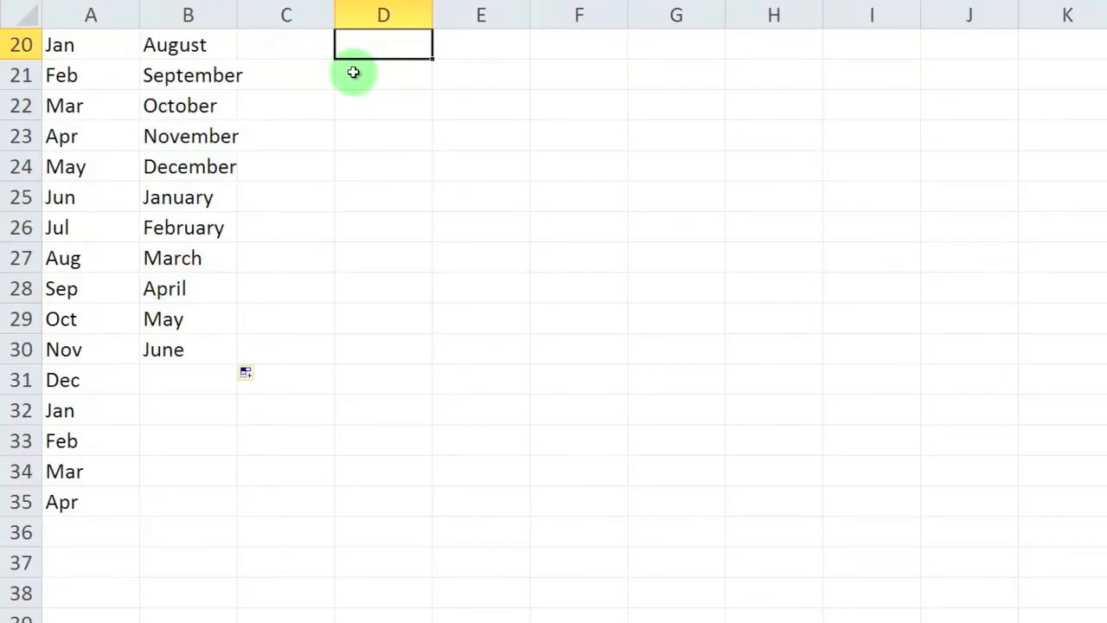
text(Monday)
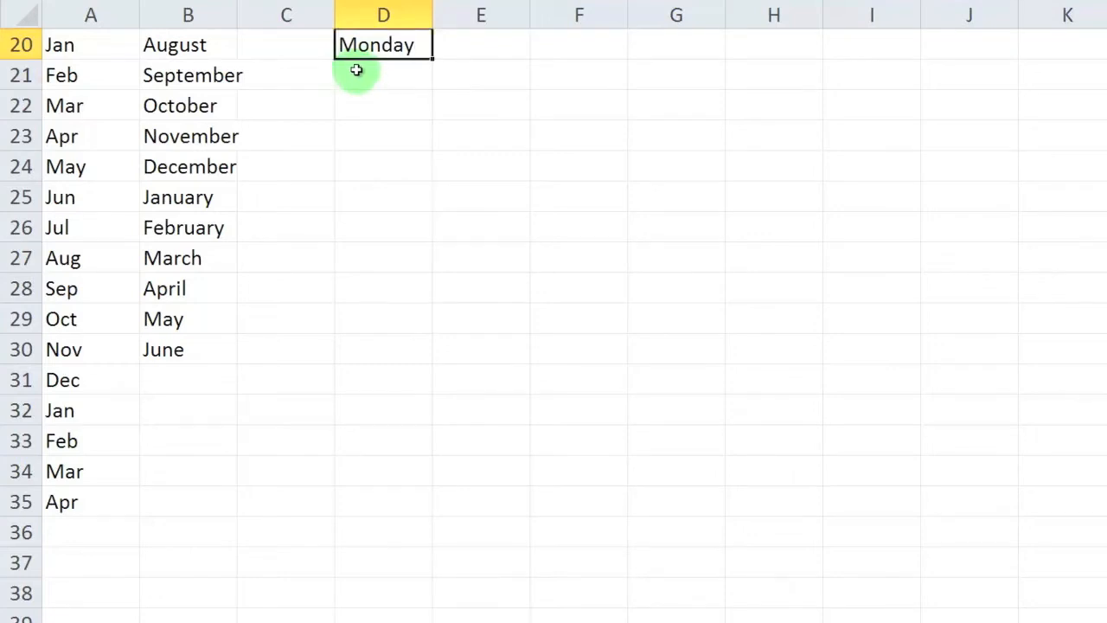
drag(431, 57, 417, 409)
Enter Q1 in F20 and auto-fill the quarter series down to F27
click(526, 264)
text(Q1)
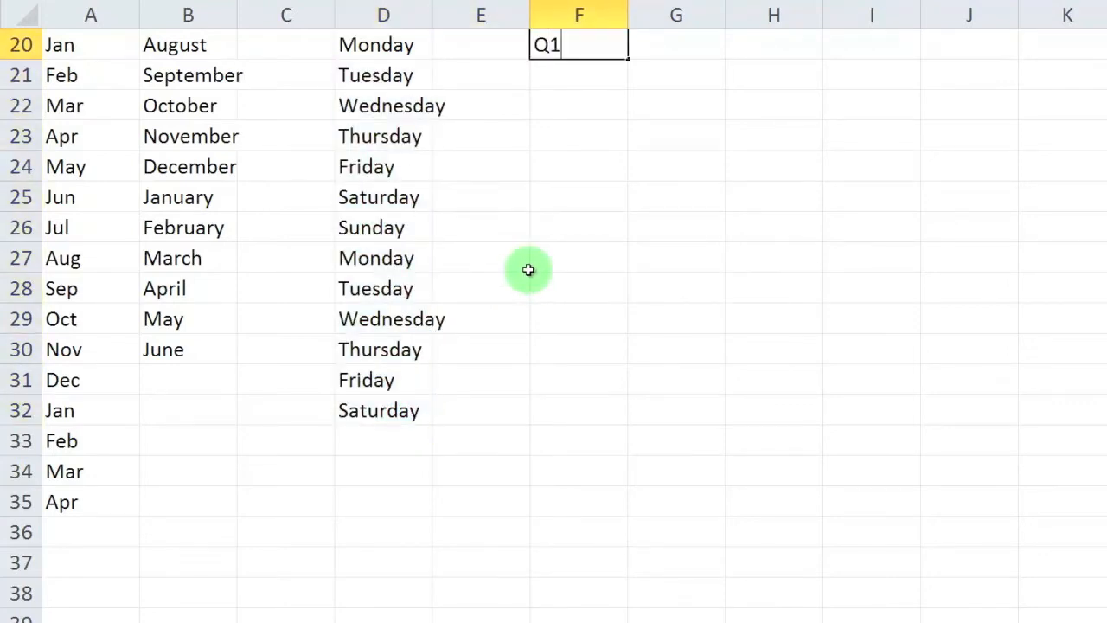
key(Return)
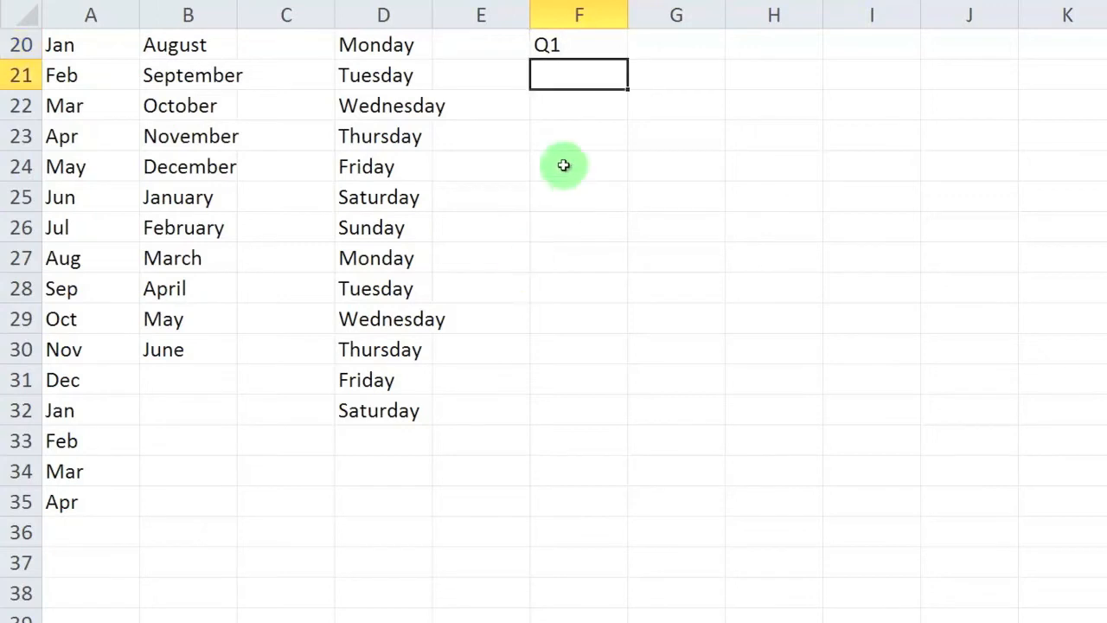
click(613, 44)
drag(627, 58, 612, 267)
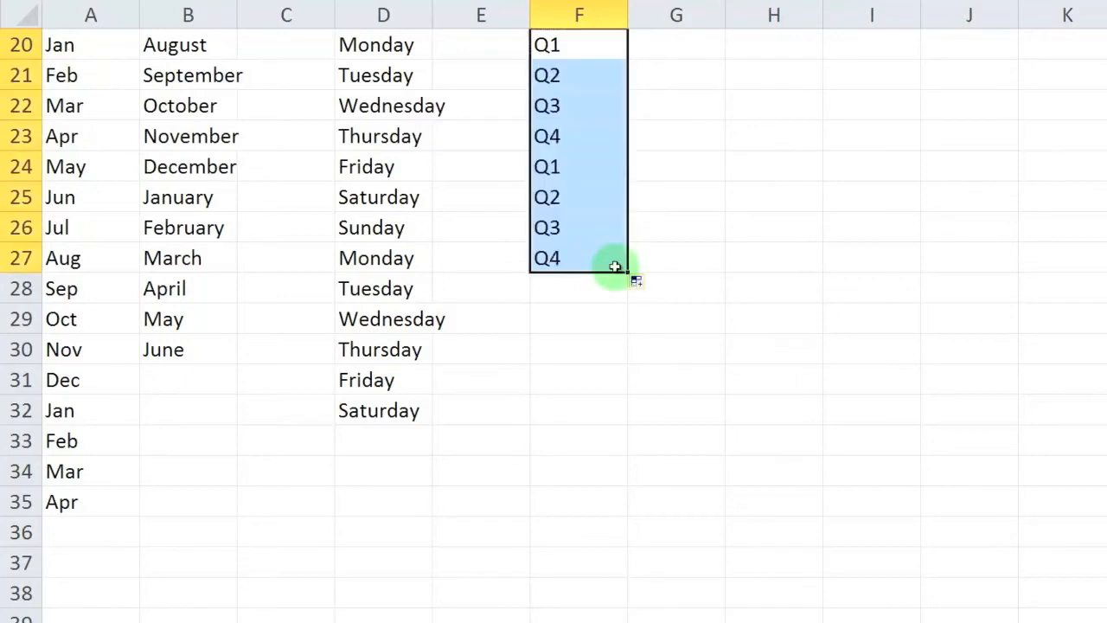
Enter the number 1 in cell G20, beside the first quarter label
click(674, 192)
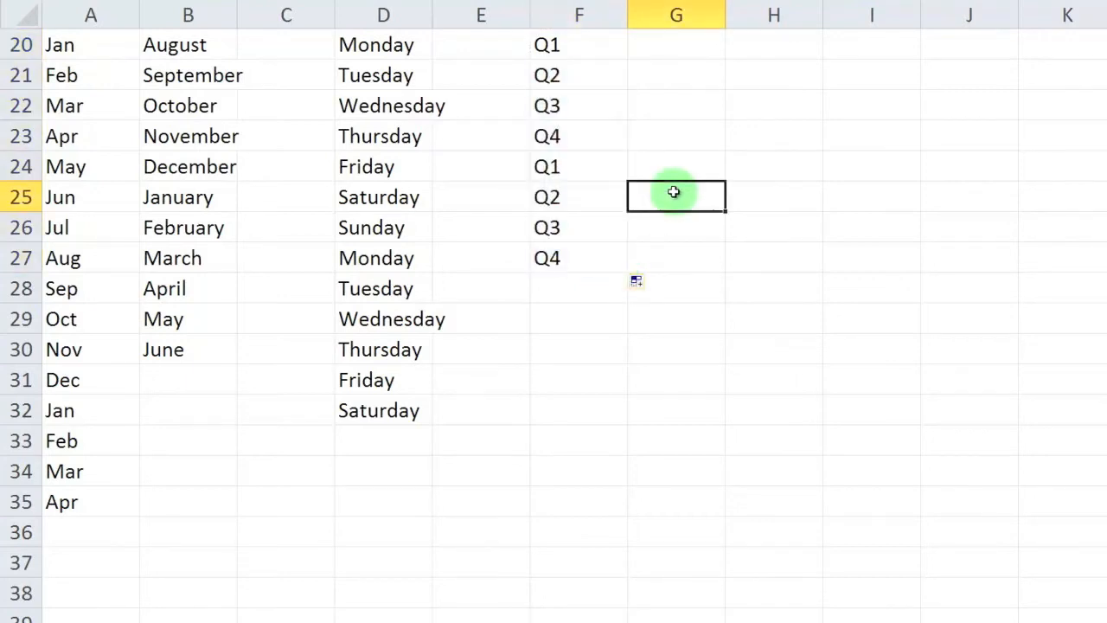
key(Up)
key(Up)
key(Up)
key(Up)
key(Up)
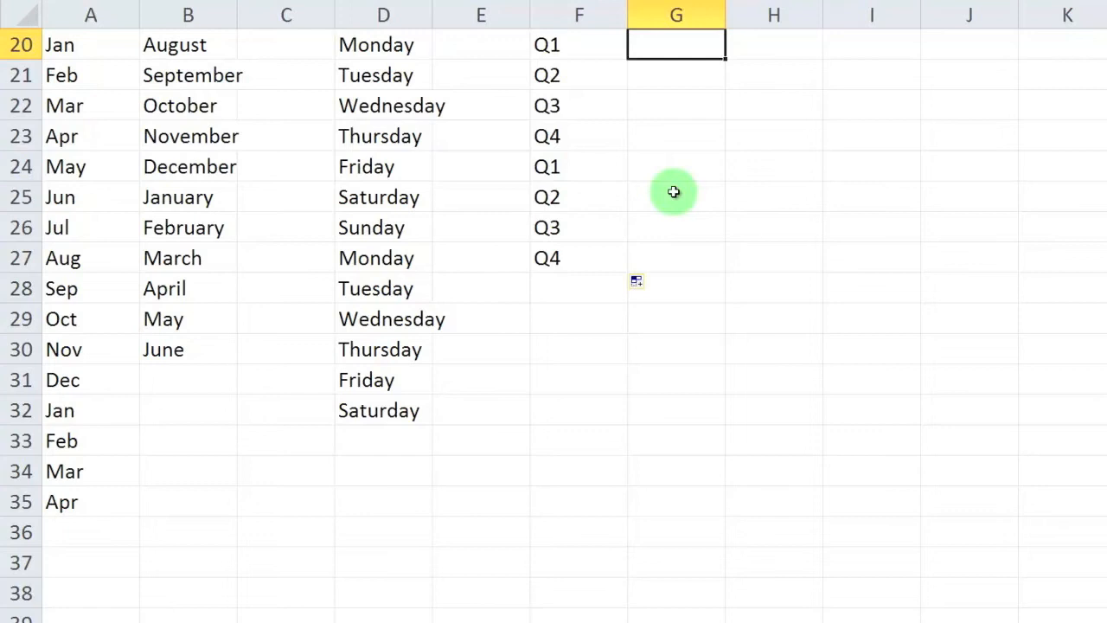
text(1)
key(Return)
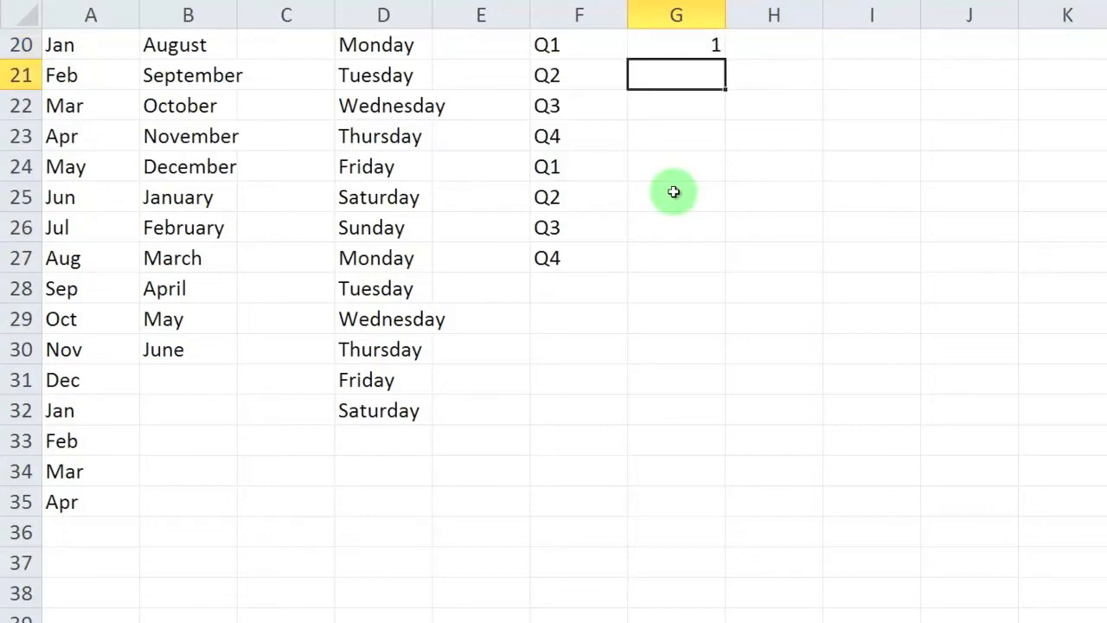
Try auto-filling the single 1 in G20 down to G24, and clear the copied values from G21:G24
click(682, 47)
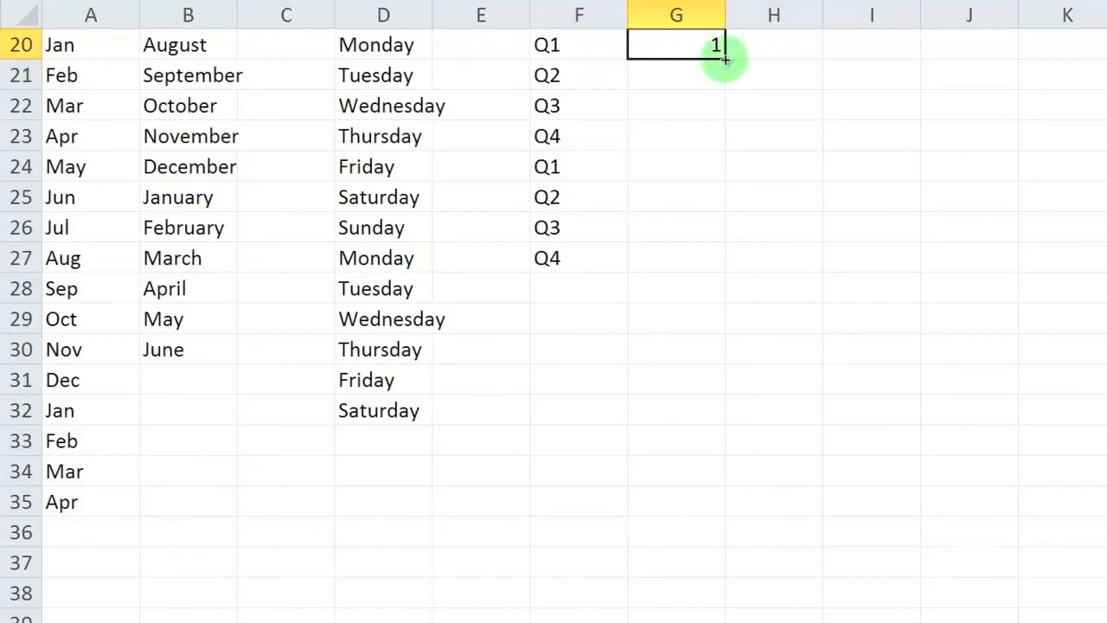
drag(725, 59, 704, 171)
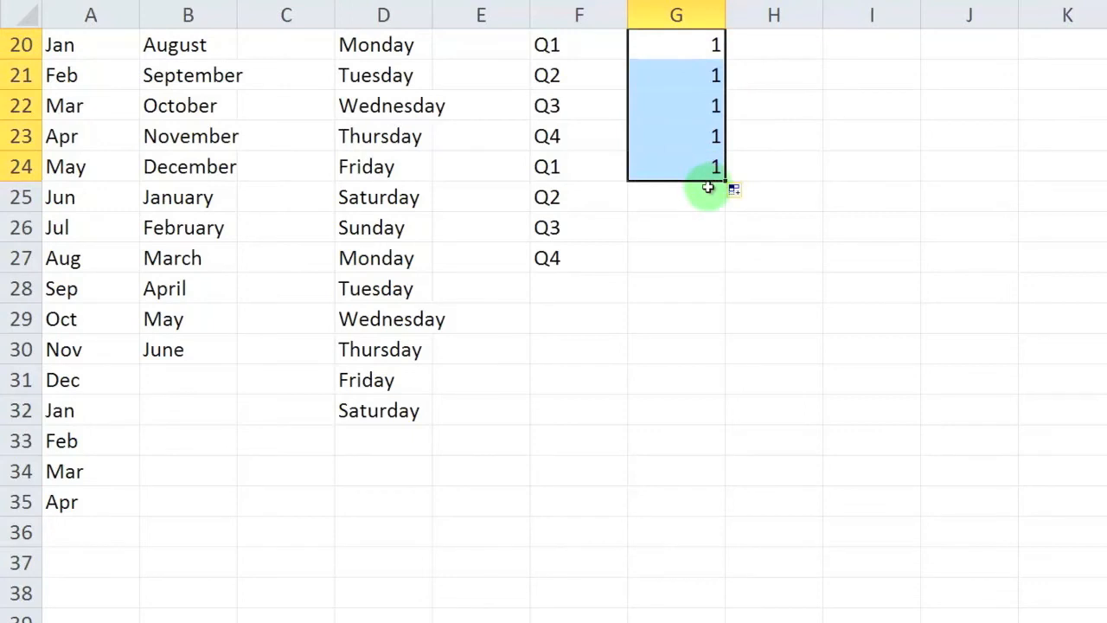
click(709, 185)
click(708, 167)
key(BackSpace)
key(Up)
key(BackSpace)
key(Up)
key(BackSpace)
key(Up)
key(BackSpace)
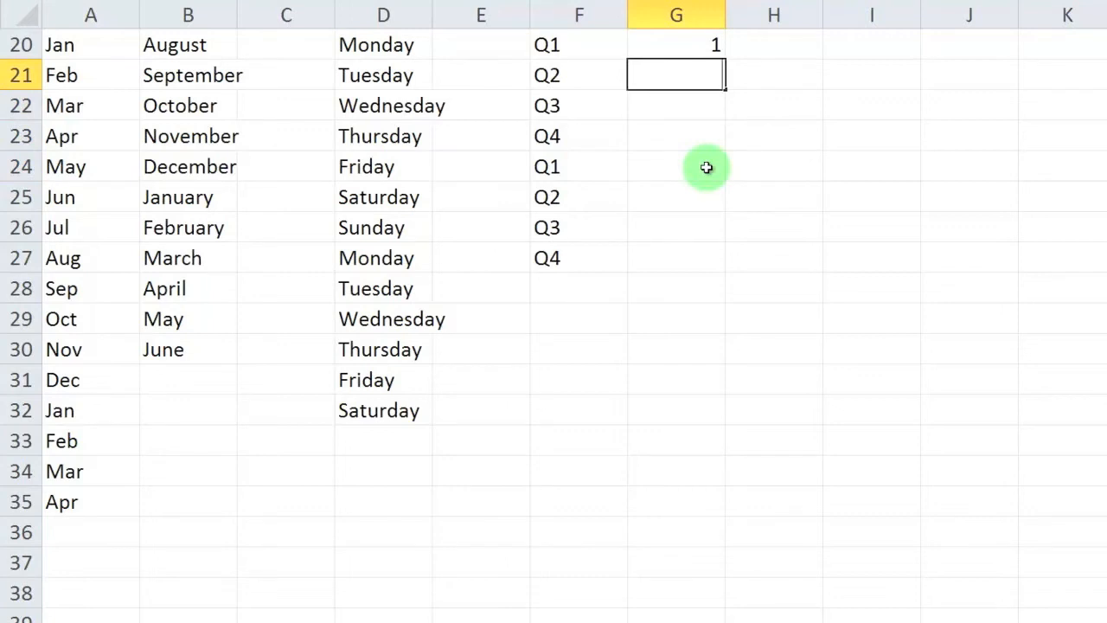
Enter 2 in G21 and auto-fill the number series from G20:G21 down to G24
text(2)
key(Return)
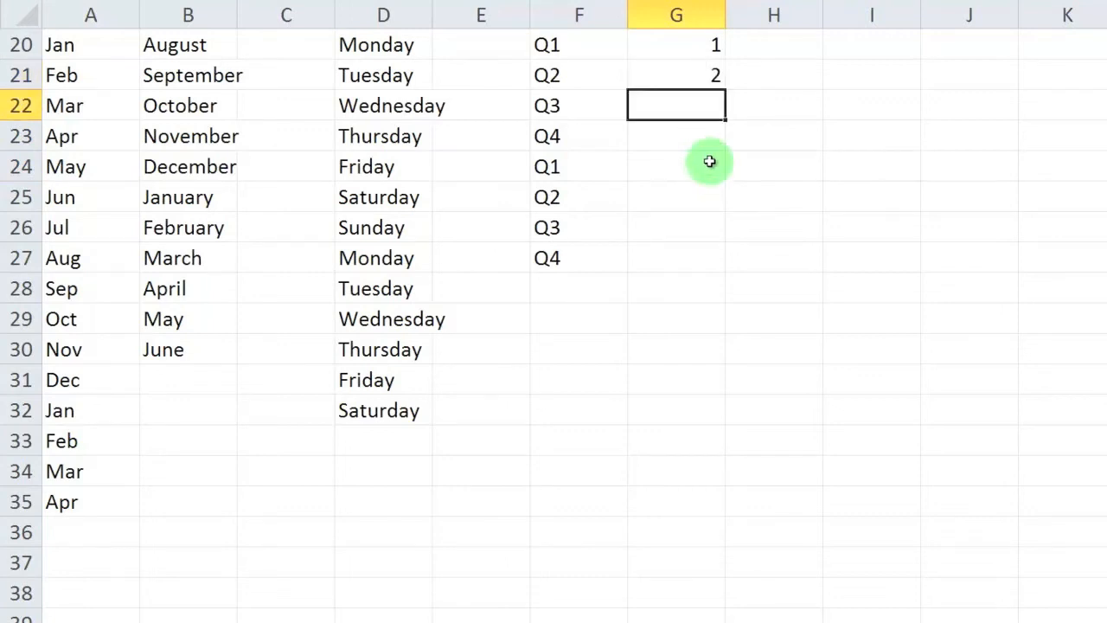
drag(709, 46, 712, 75)
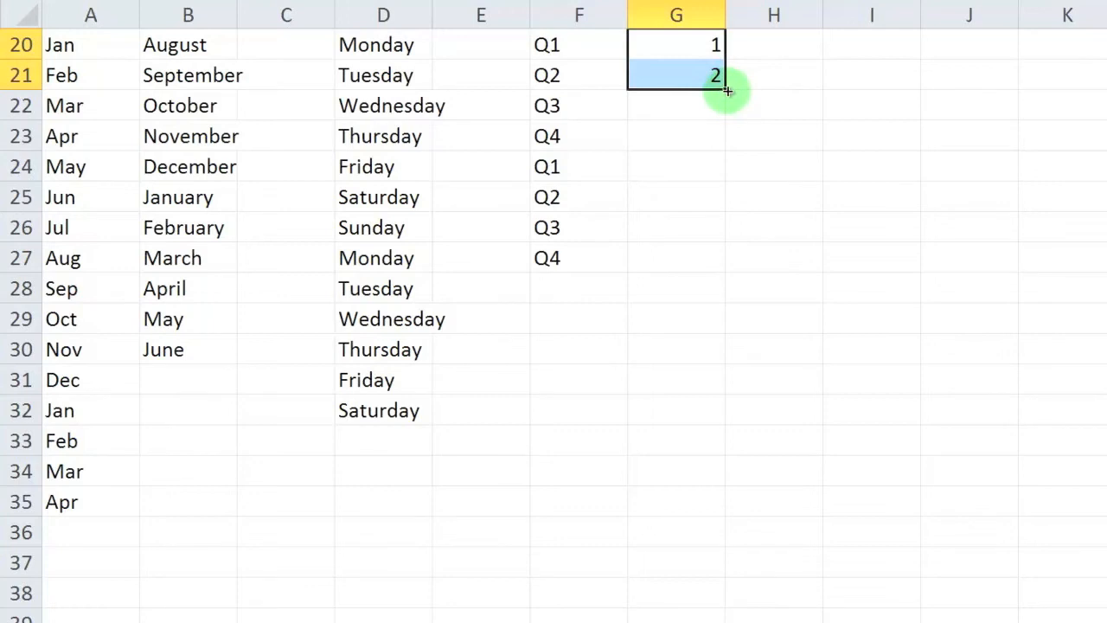
drag(727, 90, 726, 185)
Enter 2 in H20 and 4 in H21, and auto-fill the even-number series from both cells down to H28
click(762, 49)
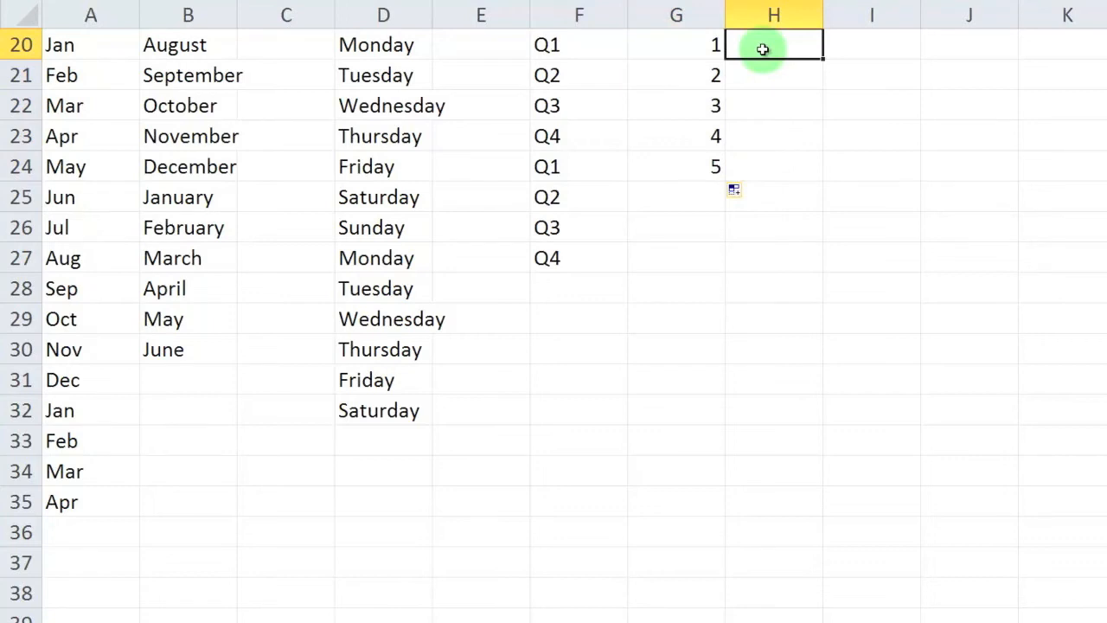
text(2)
key(Return)
text(4)
key(Return)
drag(762, 49, 766, 66)
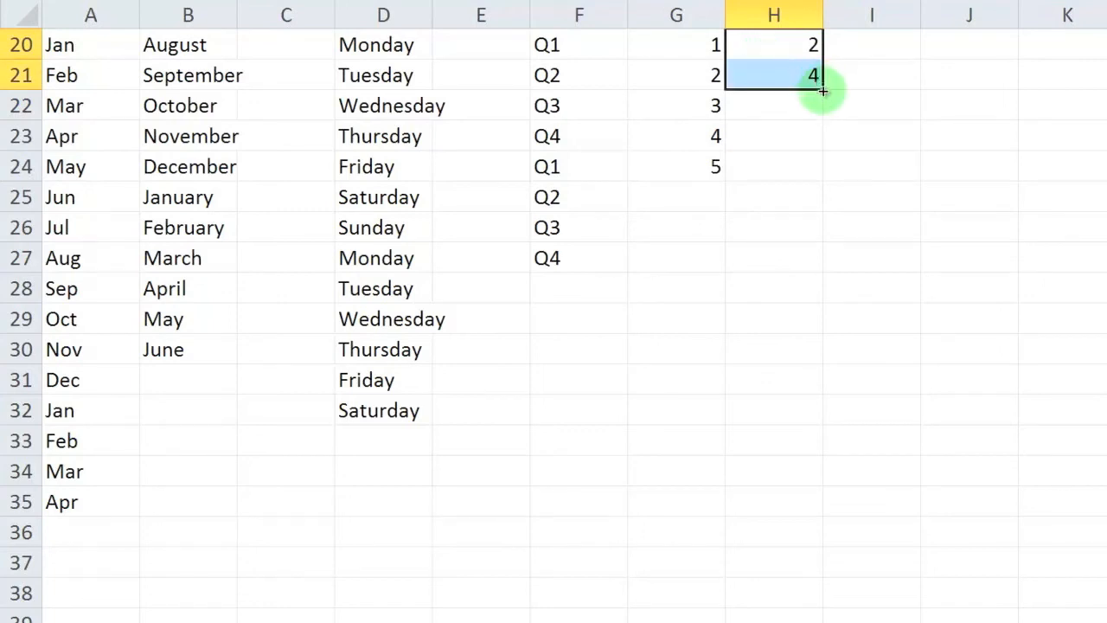
drag(822, 90, 806, 297)
click(896, 182)
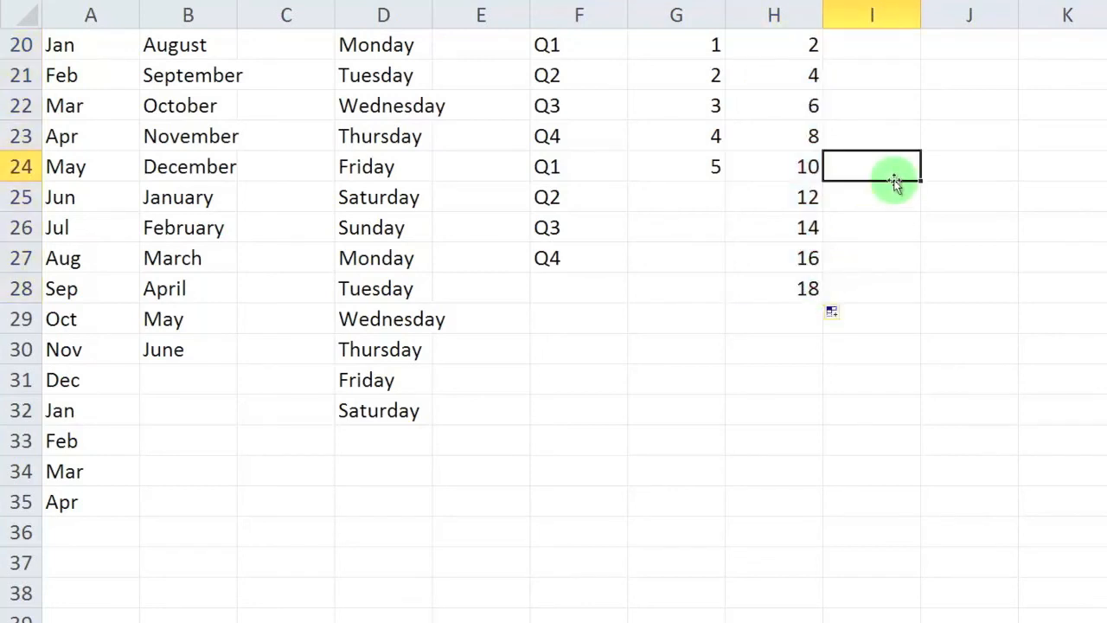
Enter Mar-1 in I20 and Mar-2 in I21, and auto-fill the date series from both cells down to I27
key(Up)
key(Up)
key(Up)
key(Up)
text(Mar-1)
key(Return)
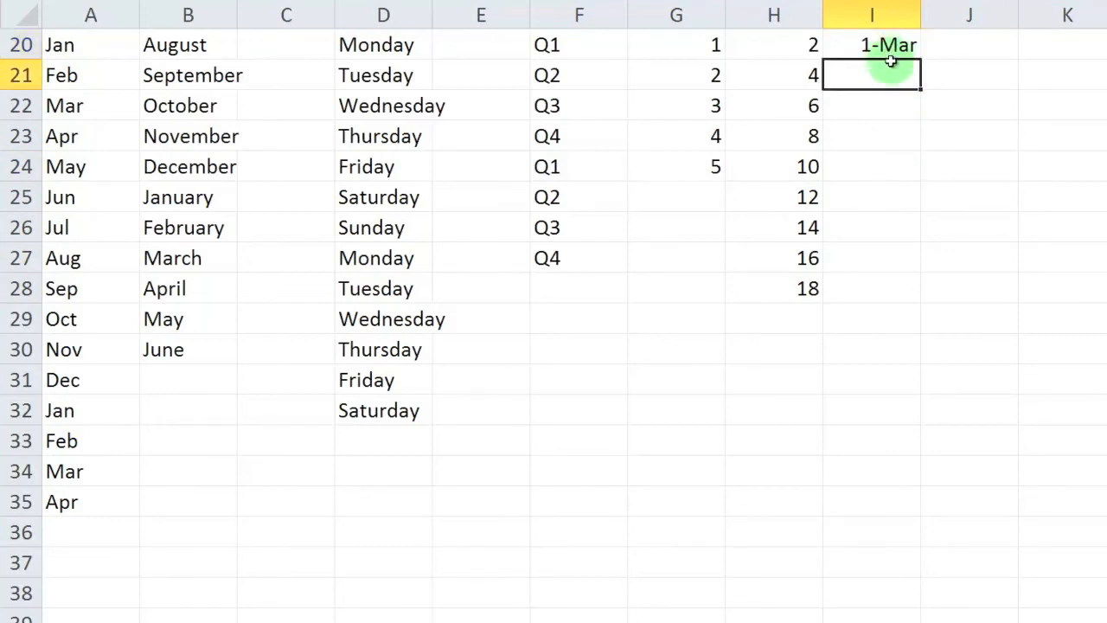
text(Mar-2)
key(Return)
scroll(891, 61, up, 1)
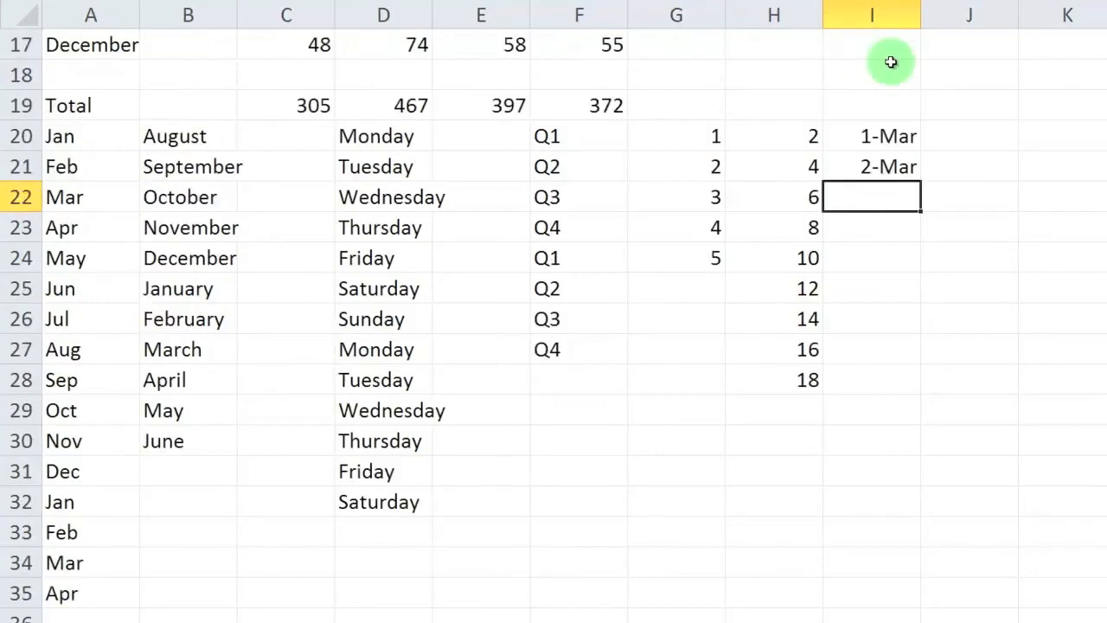
drag(877, 141, 900, 370)
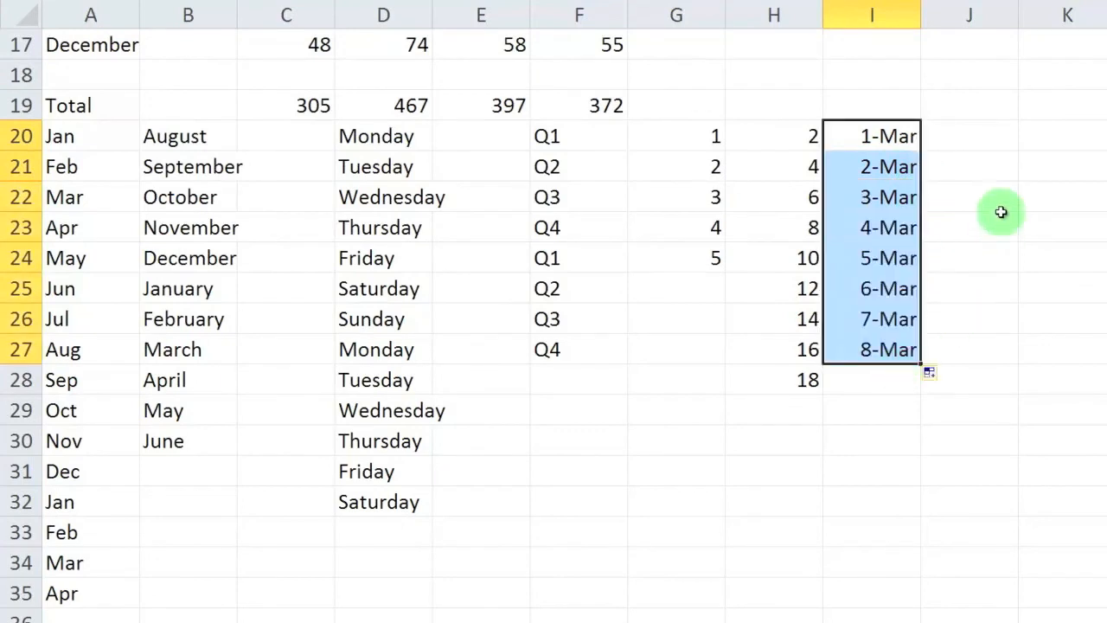
Enter 2005 in J20 and 2006 in J21, and auto-fill the year series from both cells down column J
click(956, 128)
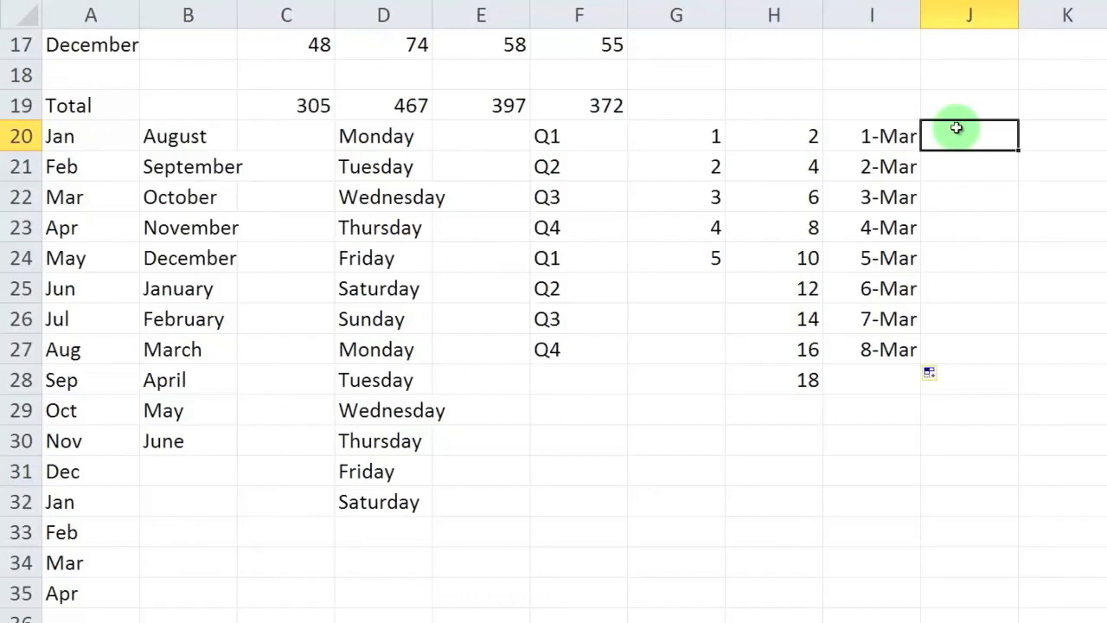
text(2005)
key(Return)
text(2006)
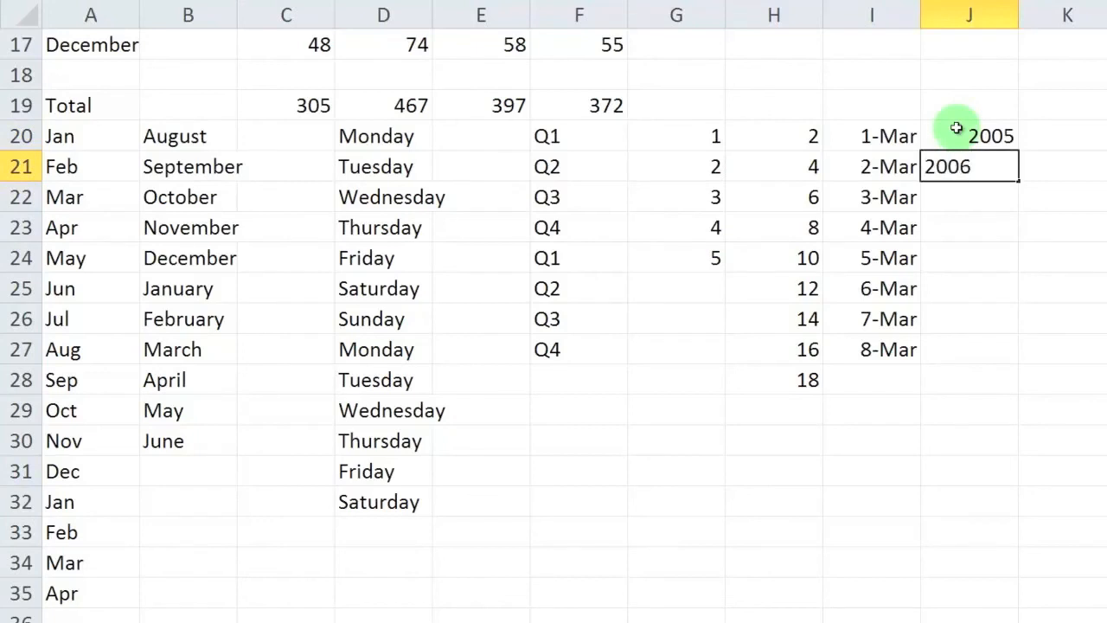
click(957, 133)
drag(958, 132, 951, 168)
drag(1018, 179, 974, 371)
click(918, 398)
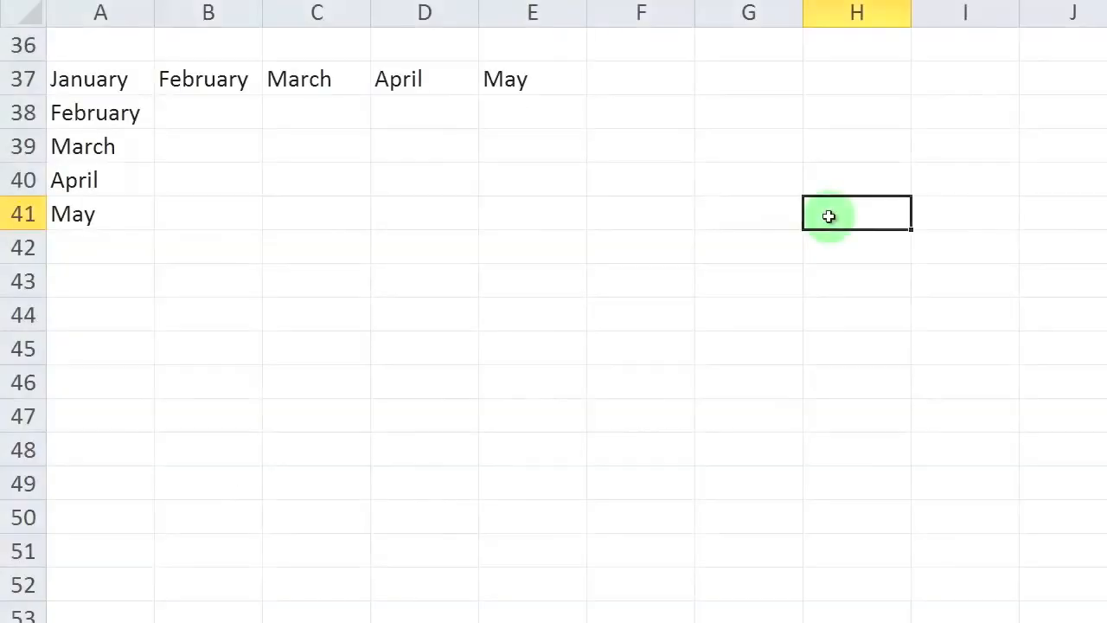
Enter May in H41 and auto-fill the months backwards along row 41 to January in D41
text(May)
key(Return)
click(888, 219)
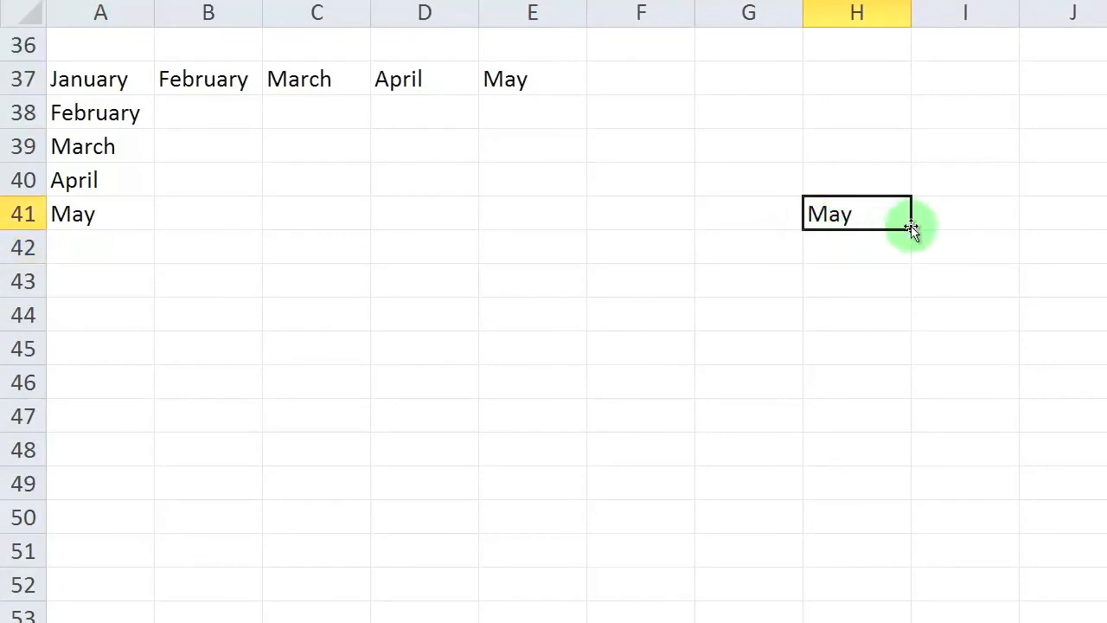
drag(910, 230, 415, 227)
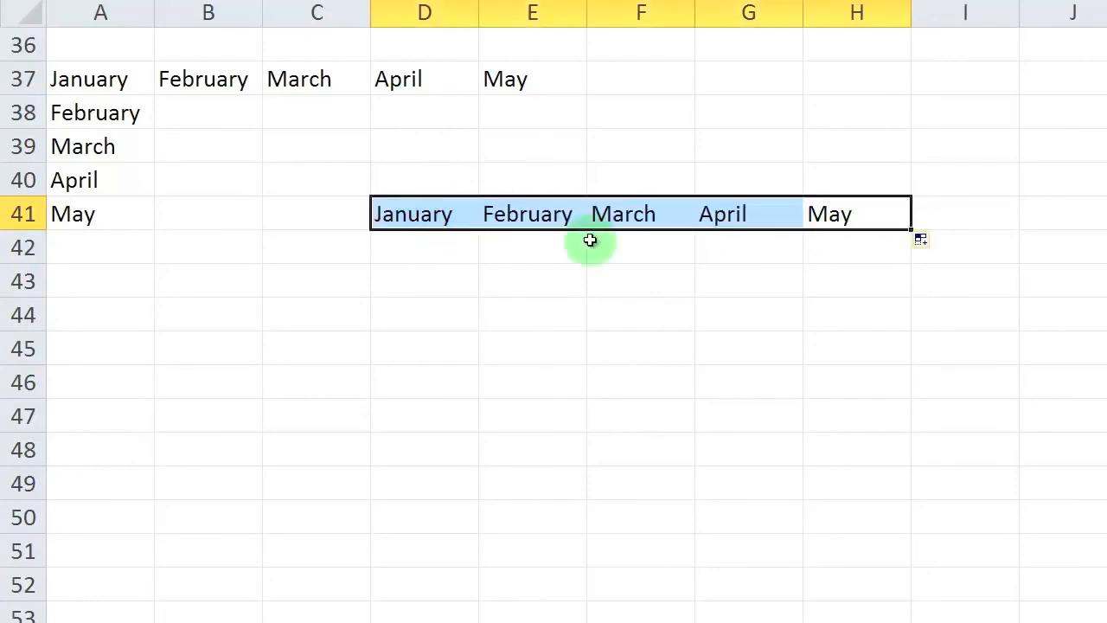
Auto-fill the months backwards from May in H41 up column H to January in H37
click(830, 215)
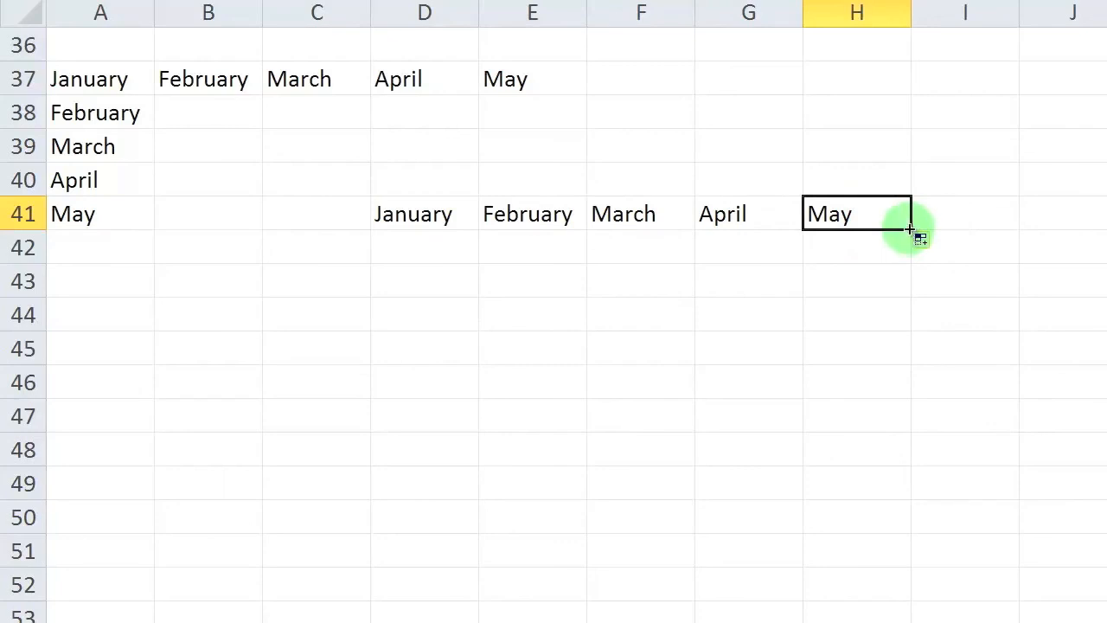
drag(910, 228, 865, 76)
click(946, 152)
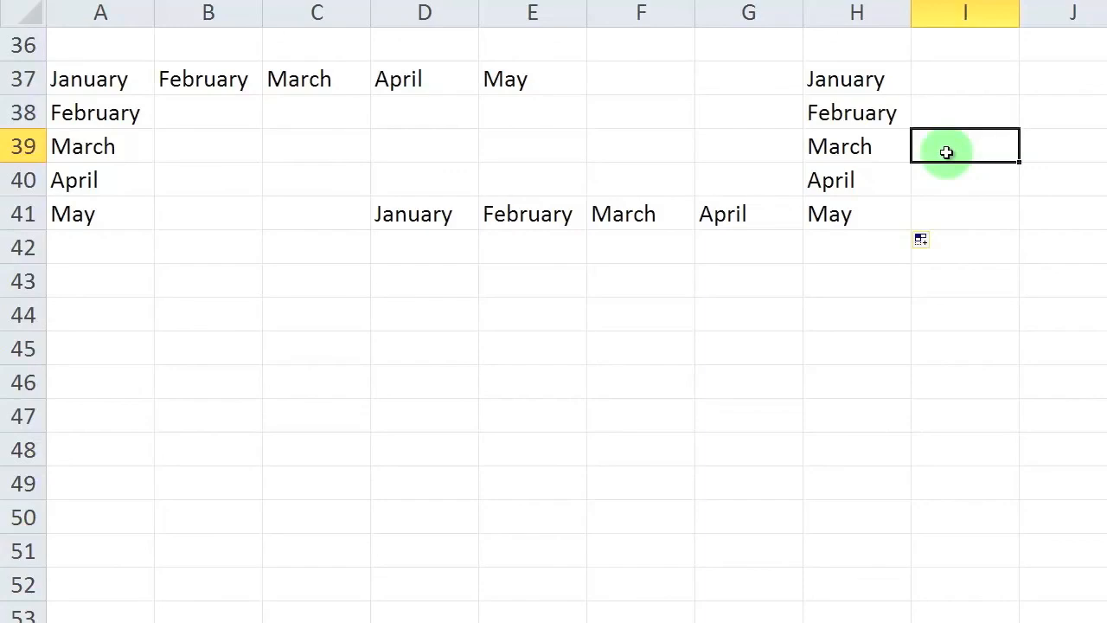
Return to the merged title cell in row 1 of the worksheet
key(Up)
key(Up)
key(Up)
key(Up)
key(Up)
key(Up)
key(Up)
key(Up)
key(Up)
key(Up)
key(Up)
key(Up)
key(Up)
key(Up)
key(Up)
key(Up)
key(Up)
key(Up)
key(Up)
key(Up)
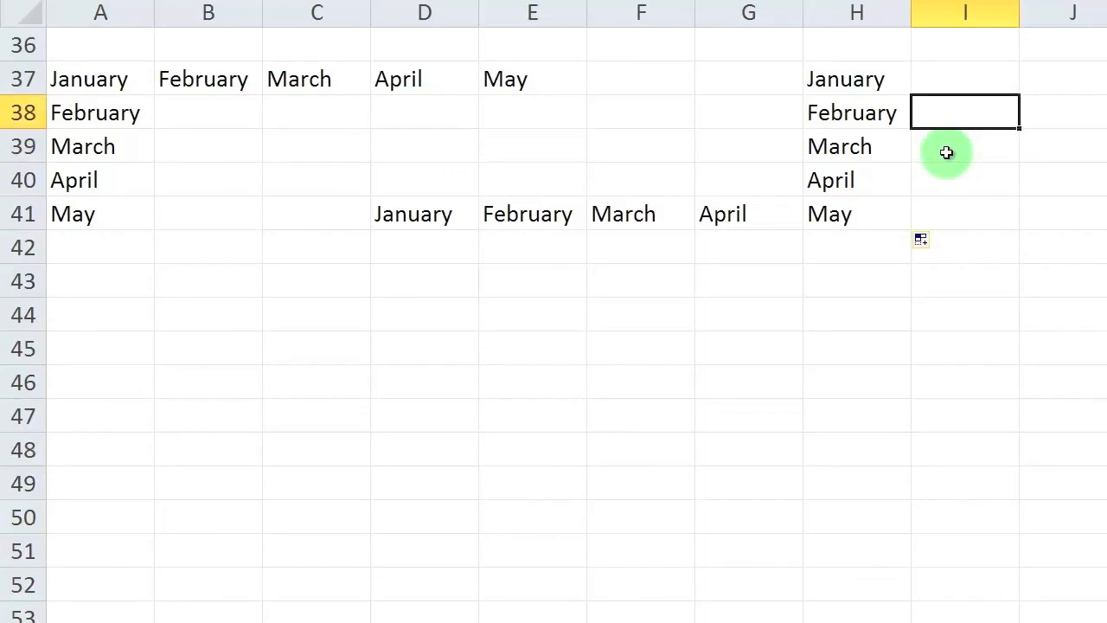
key(Up)
key(Up)
key(Left)
key(Left)
key(Left)
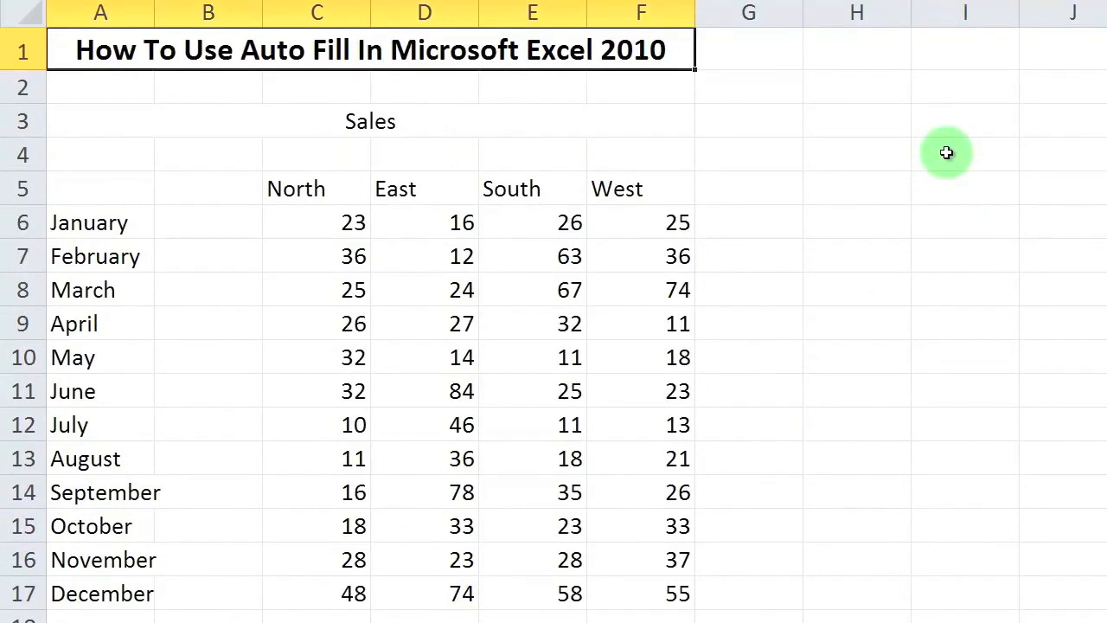